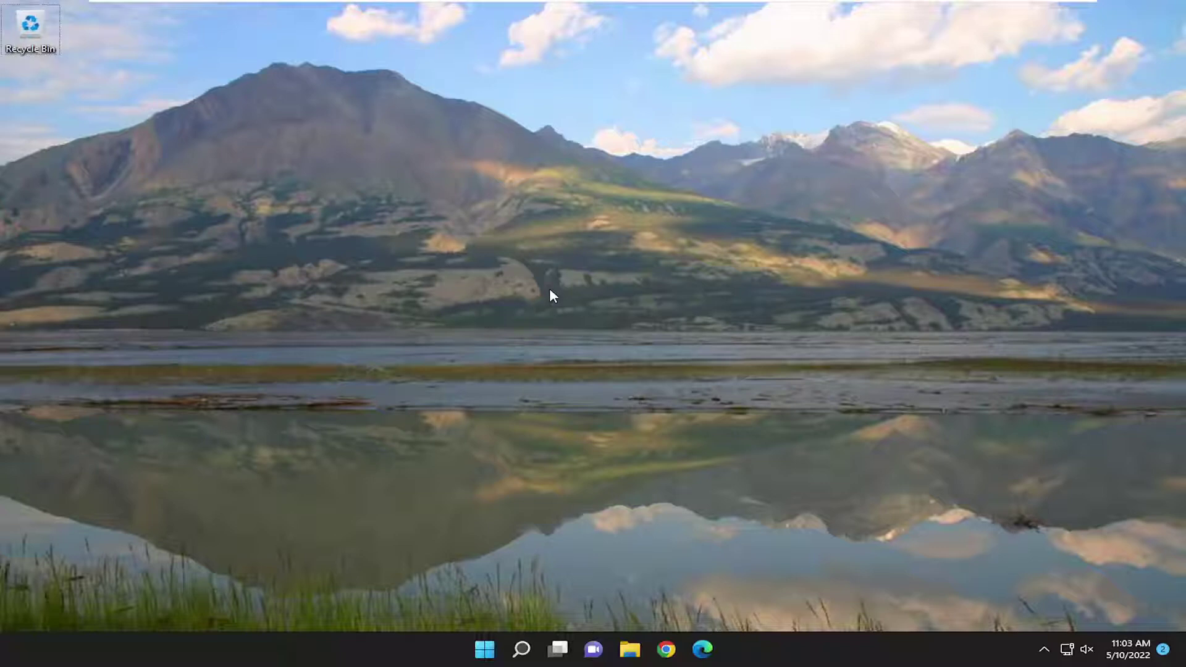
- Open Task Manager from the Ctrl+Alt+Del screen and run 'explorer' as a new task
key("ctrl+alt+Delete")
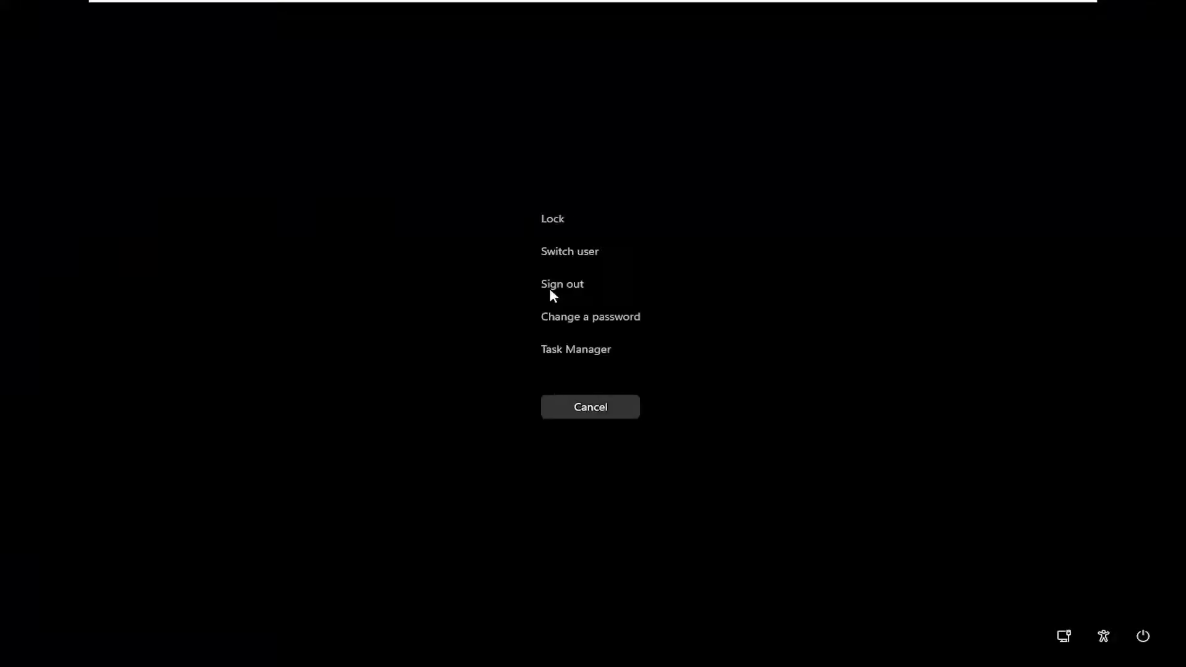
left_click(564, 357)
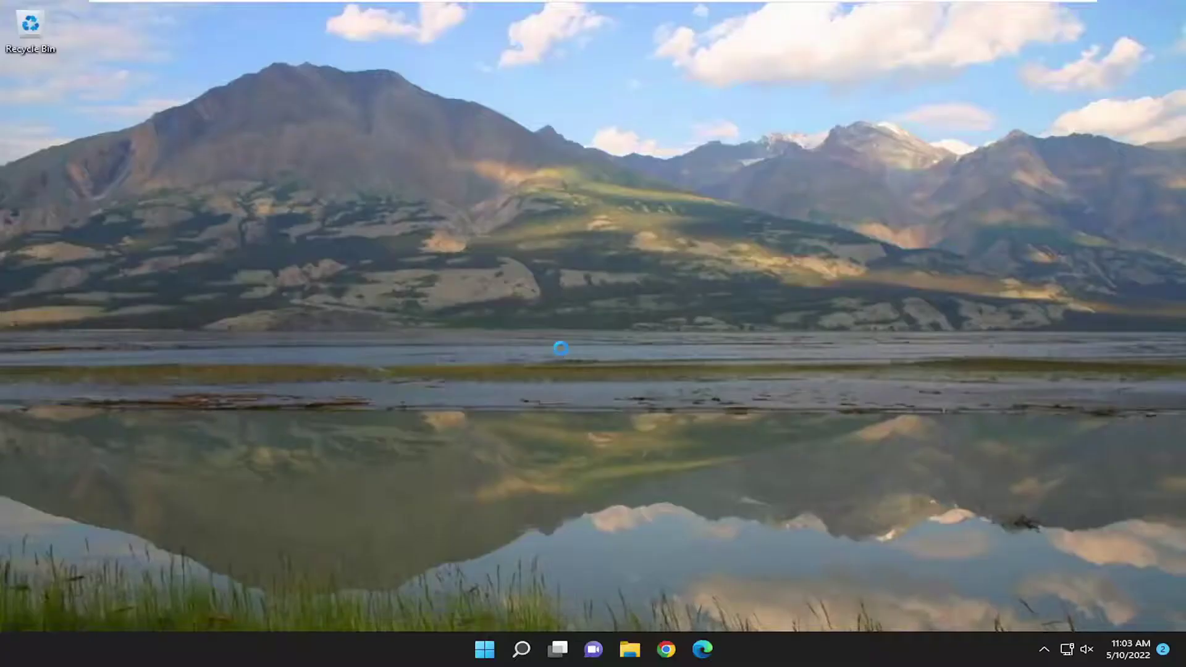
left_click_drag(403, 62, 580, 106)
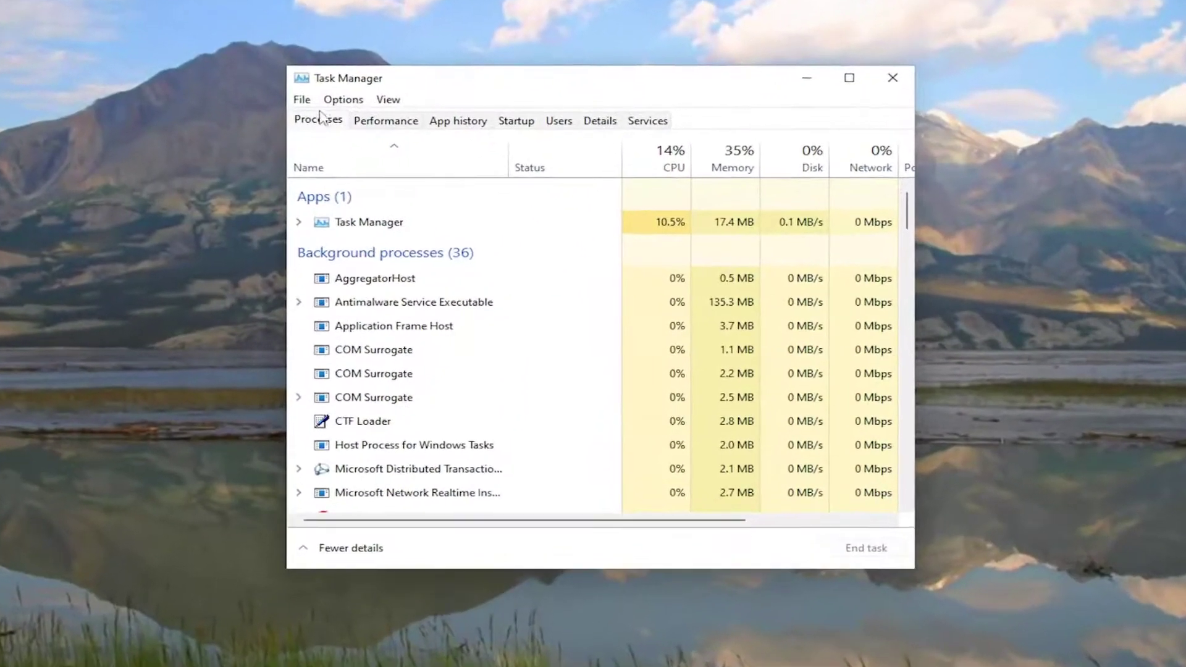
left_click(345, 119)
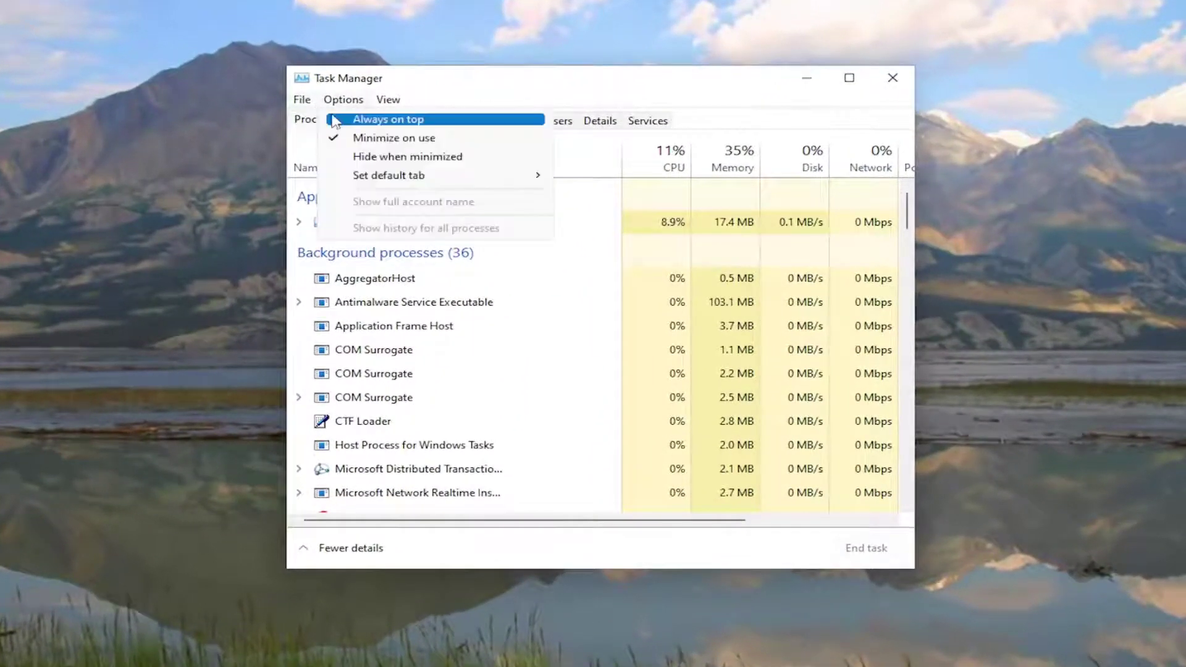
left_click(334, 119)
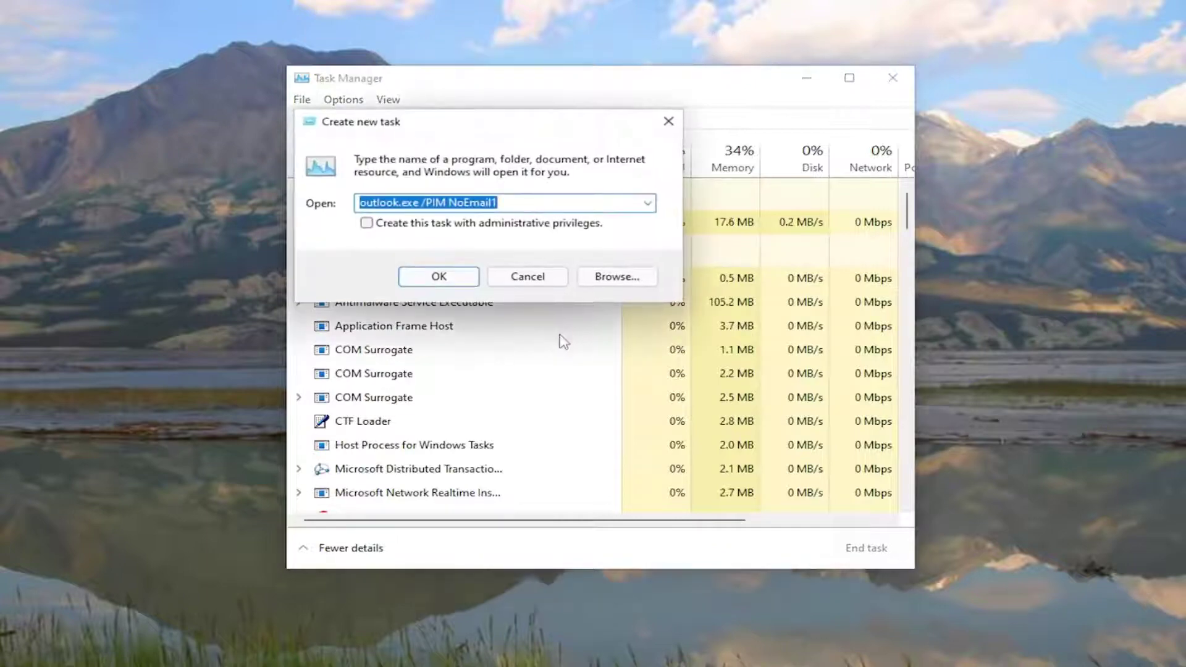
type("explore")
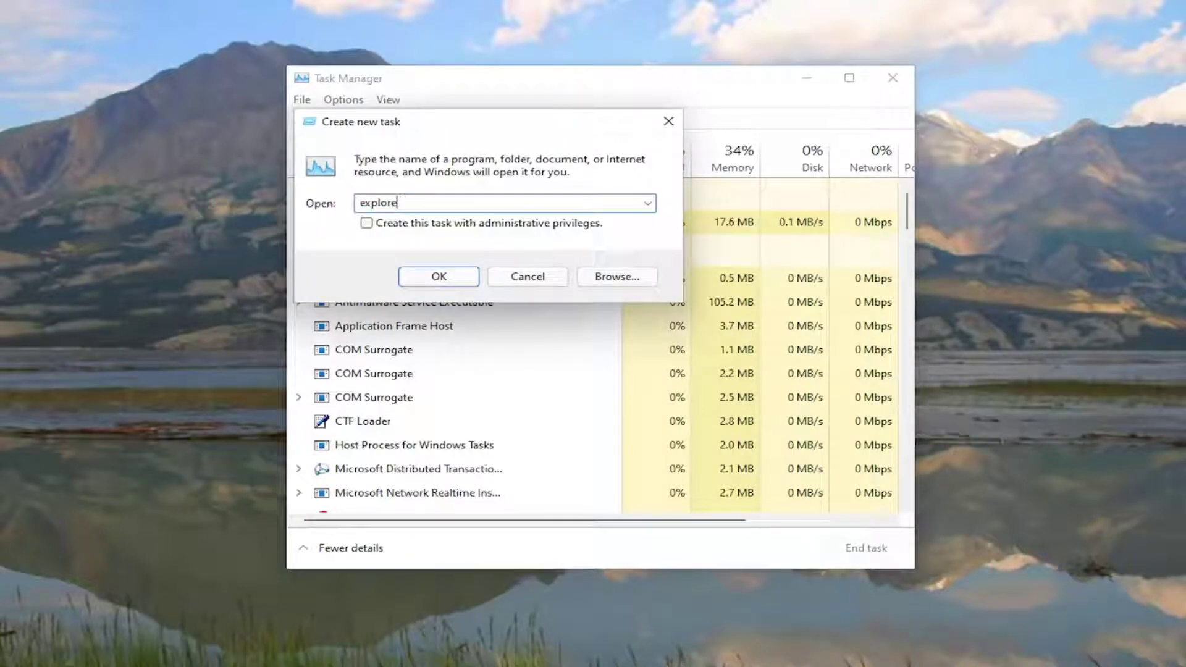
type("r")
left_click(423, 274)
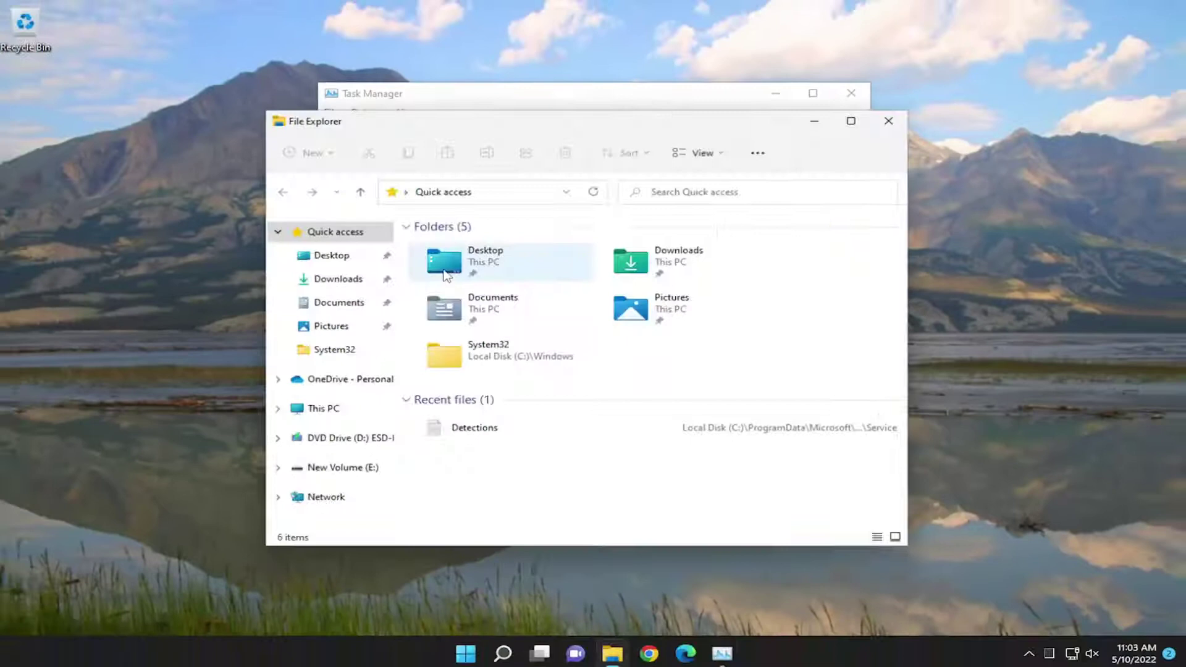
- Return to Task Manager and restart the Windows Explorer process
left_click(814, 121)
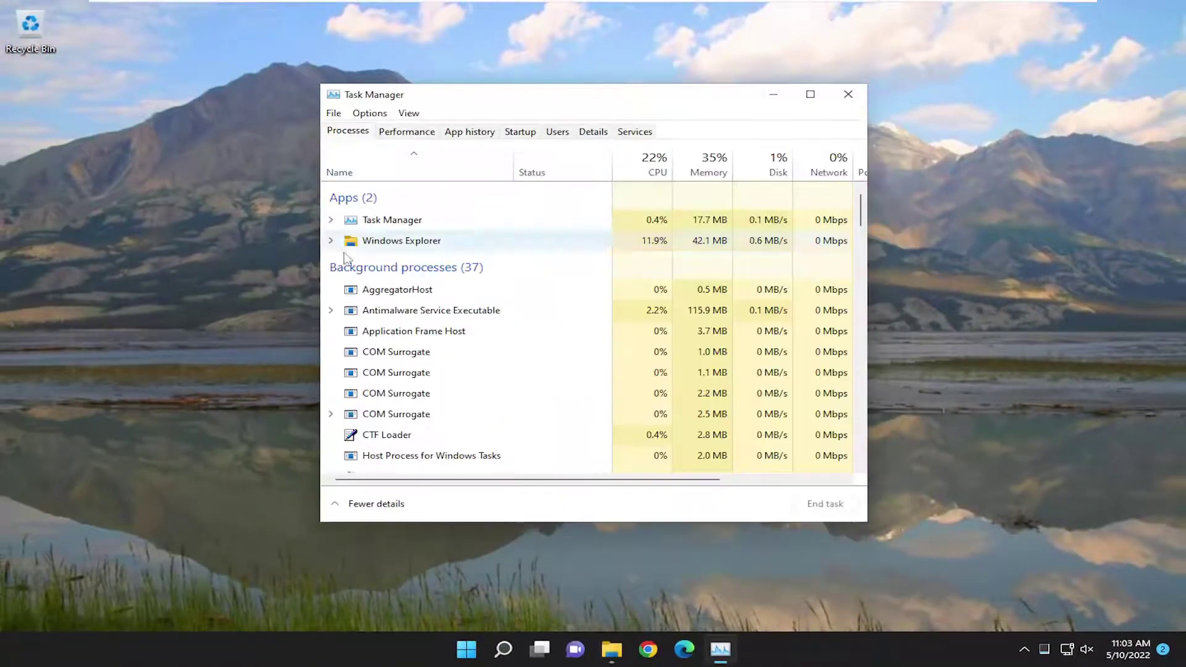
right_click(392, 245)
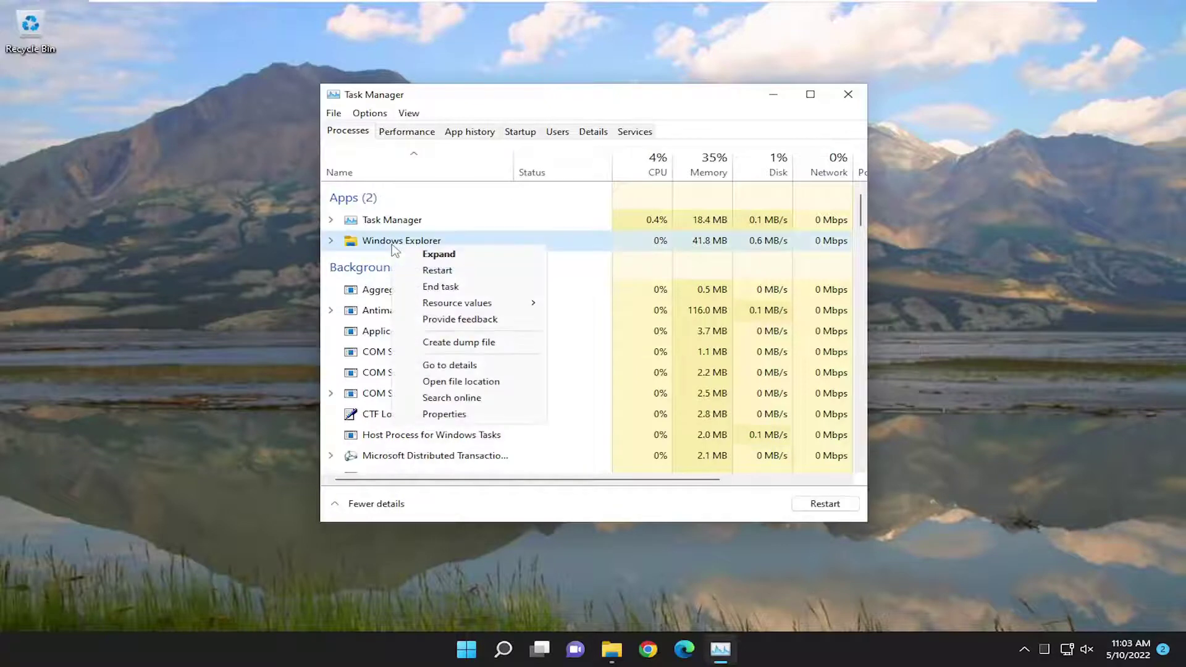
left_click(437, 270)
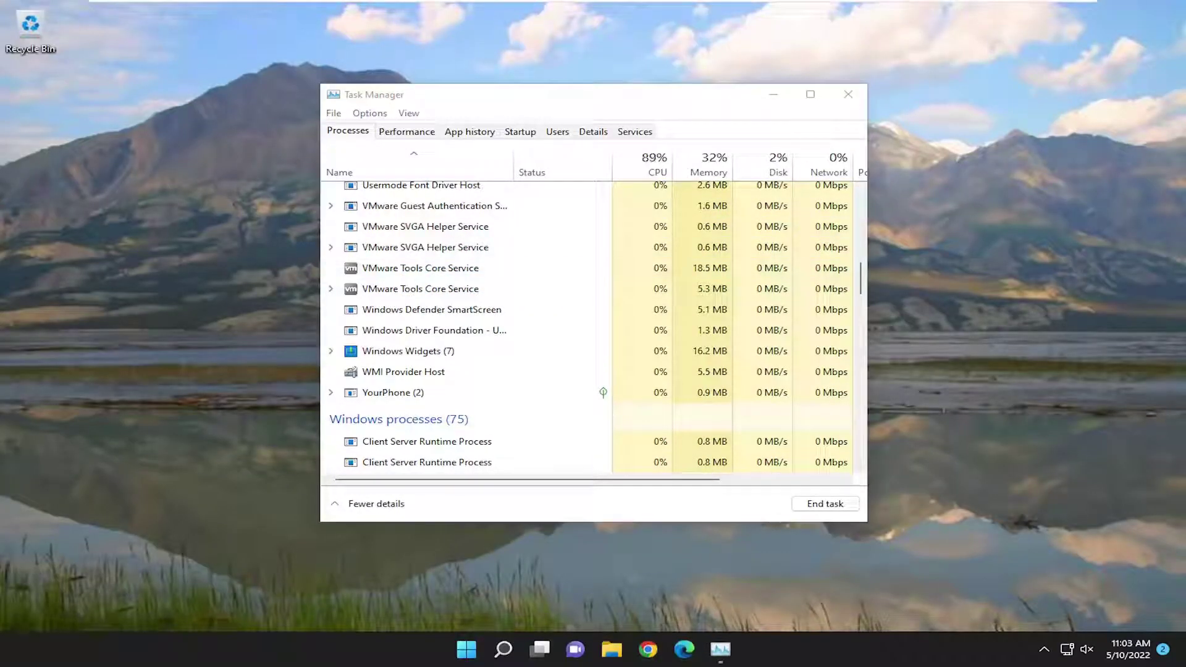
- Close Task Manager and open File Explorer Options by searching 'file explorer options'
left_click(847, 94)
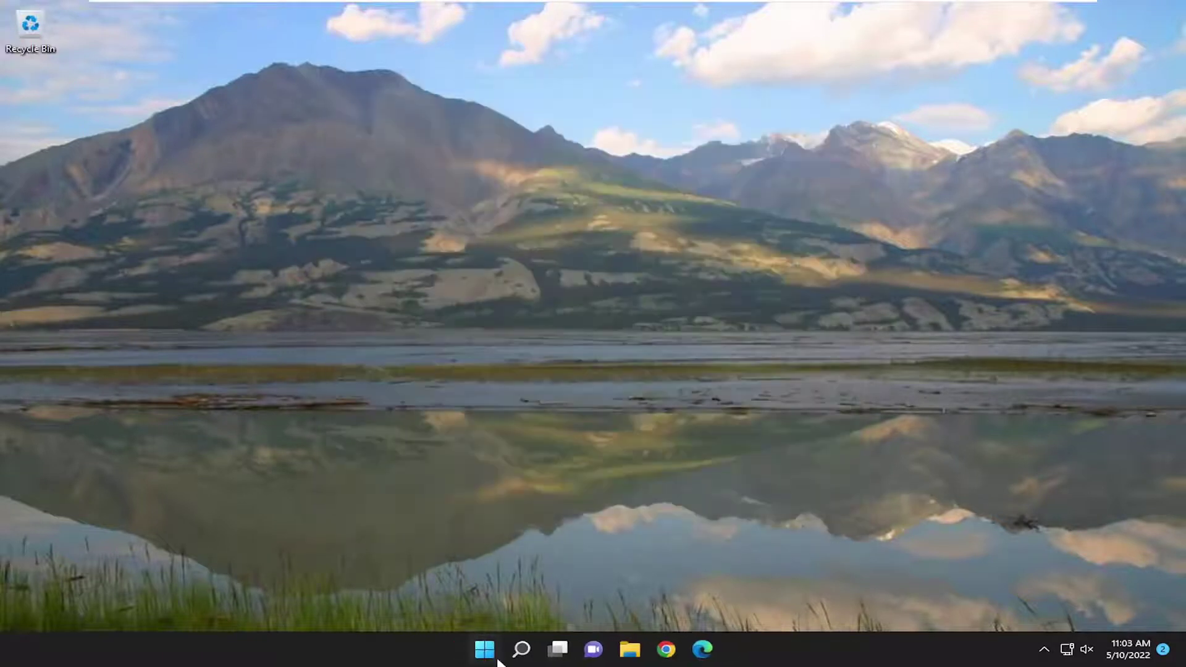
left_click(522, 649)
type("file")
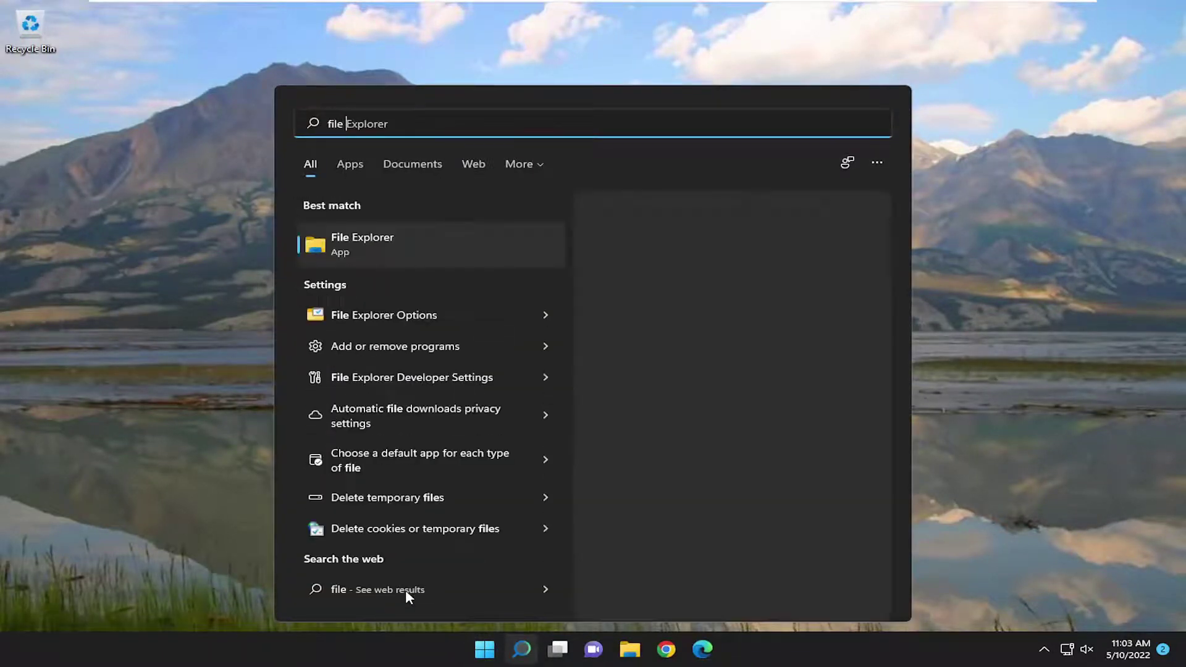
type(" explorer opti")
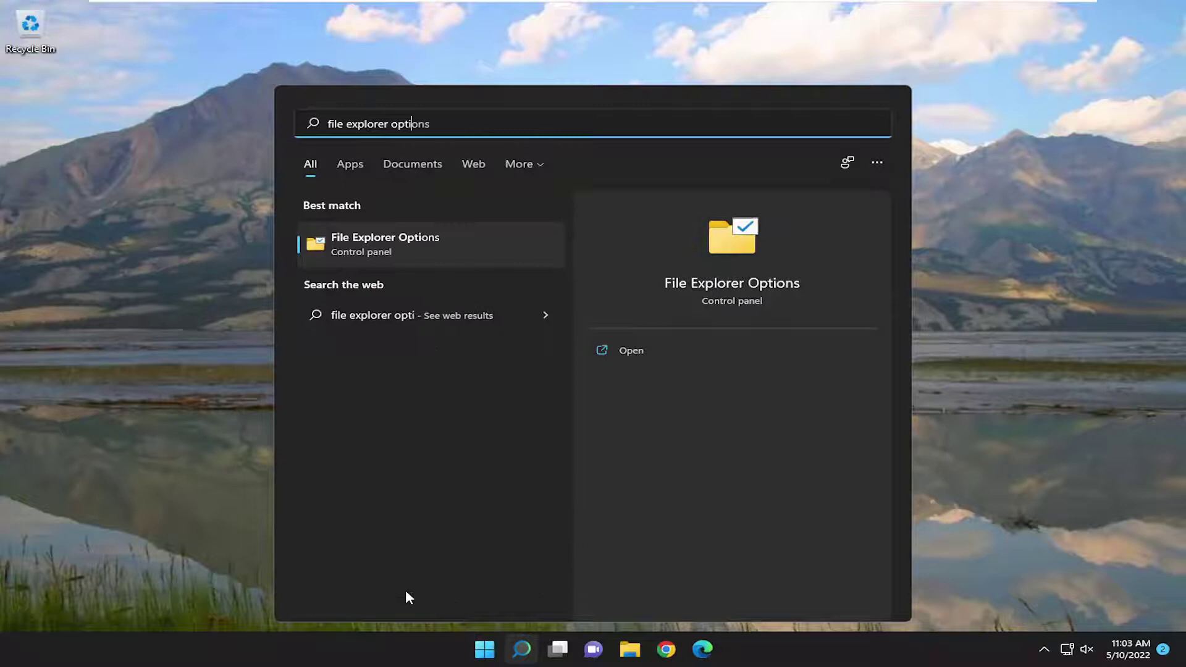
type("ons")
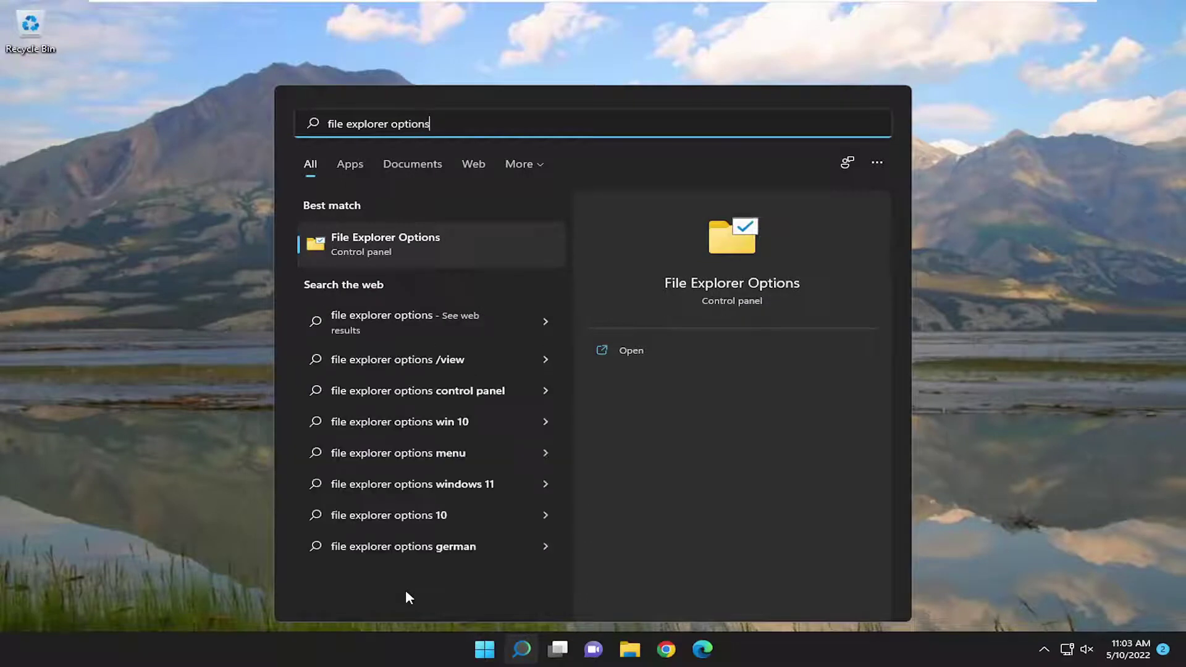
left_click(386, 241)
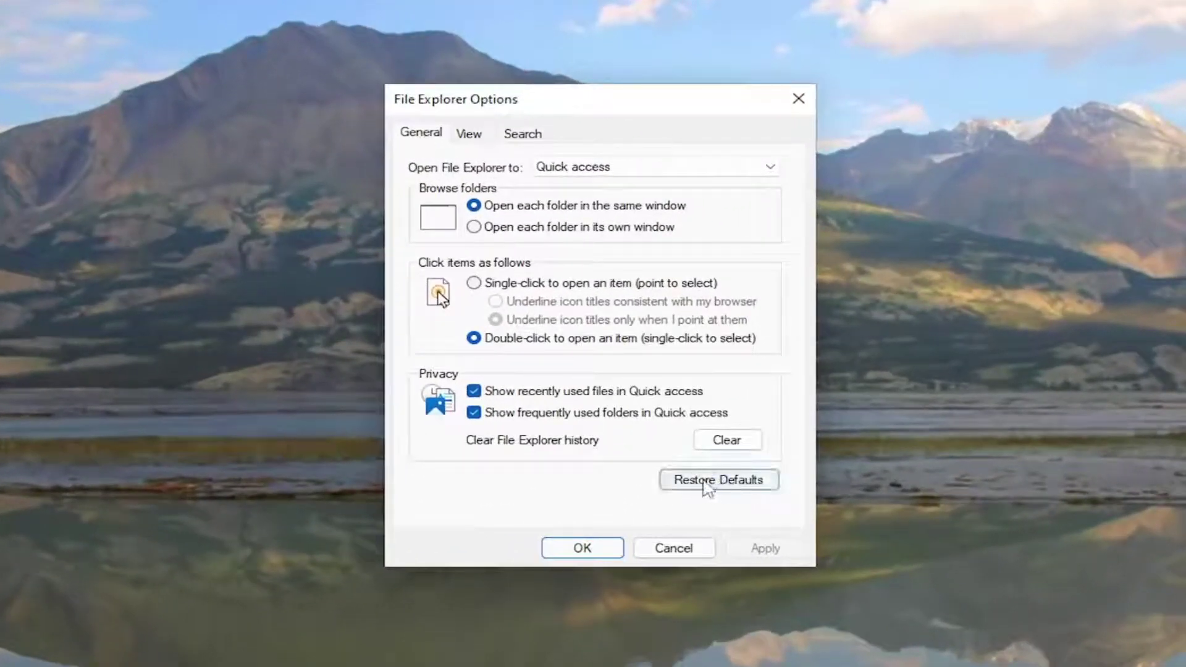
- Restore the General and View defaults and reset all folders to the default view
left_click(731, 488)
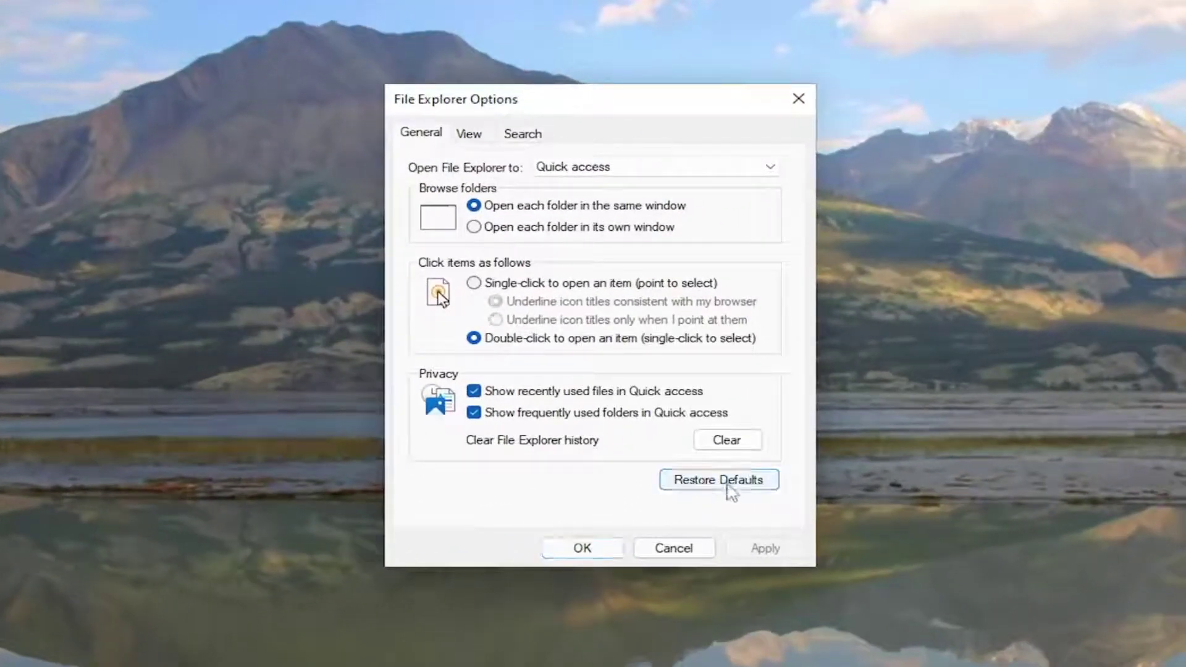
left_click(475, 137)
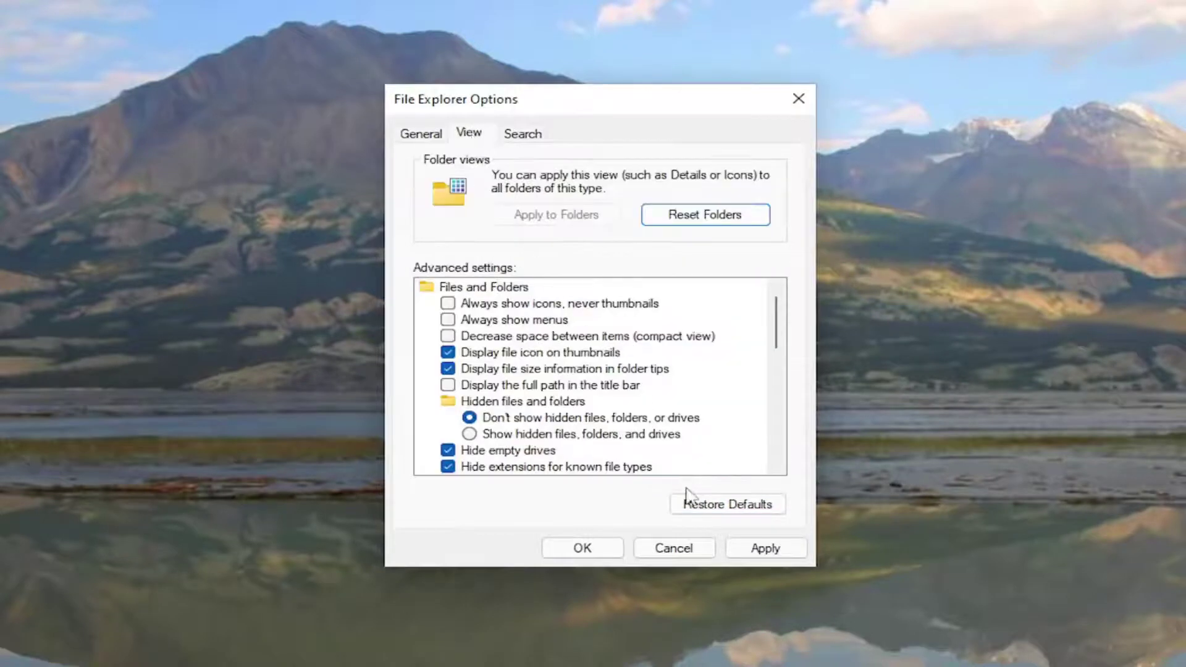
left_click(710, 514)
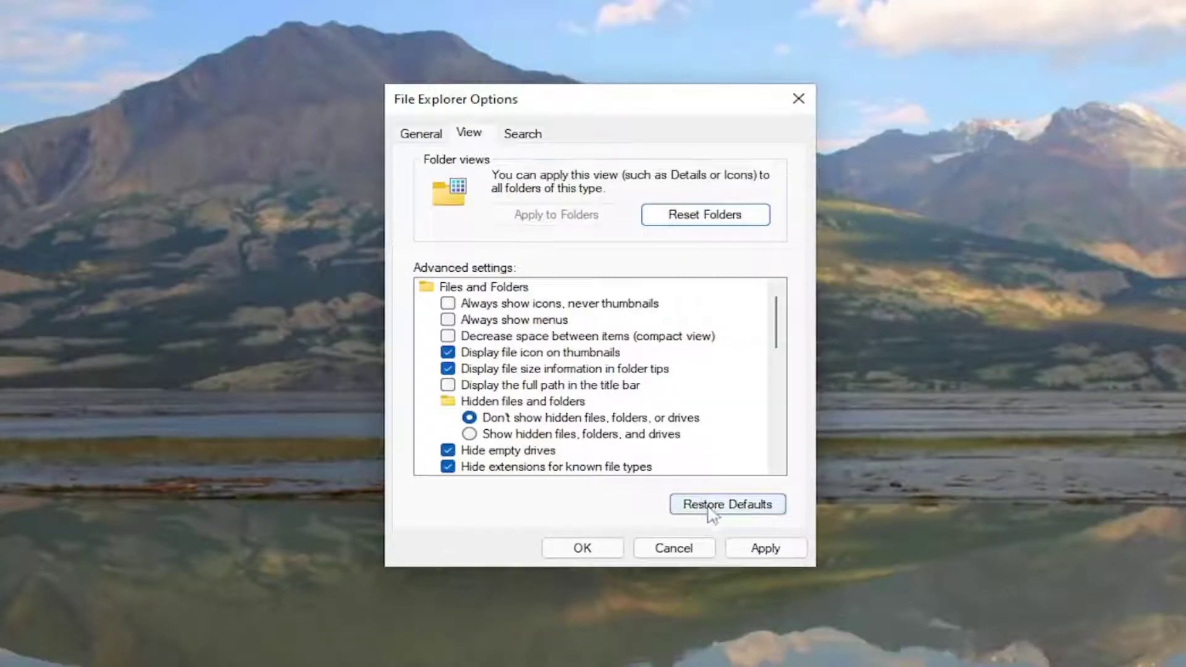
left_click(710, 218)
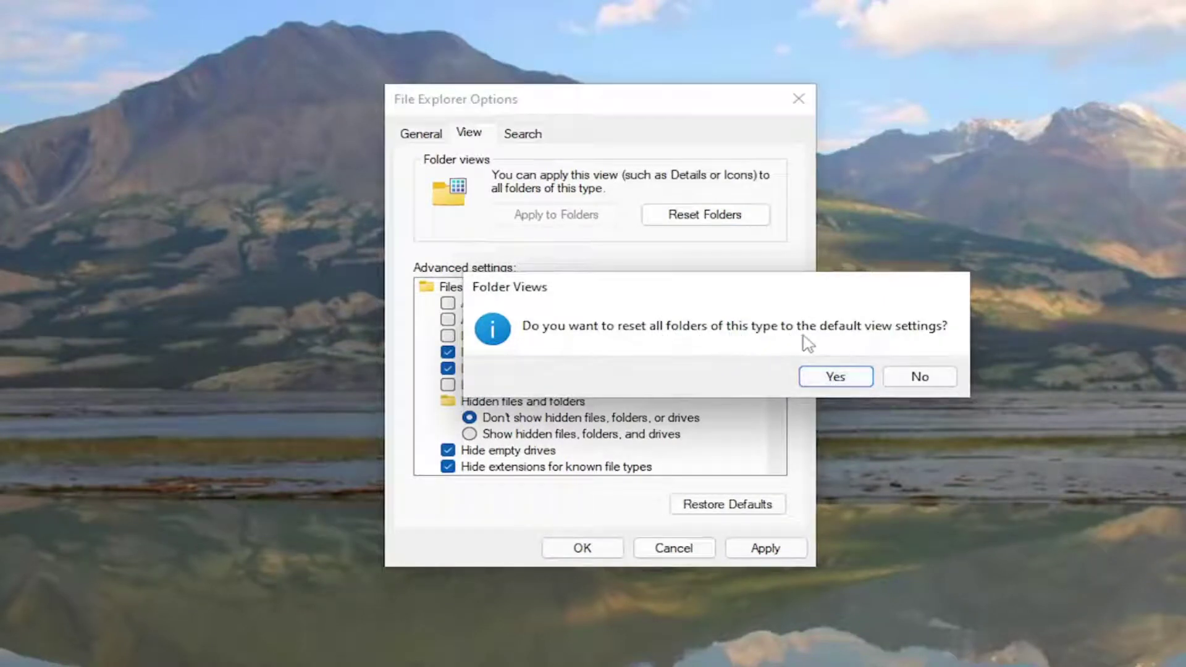
left_click(849, 384)
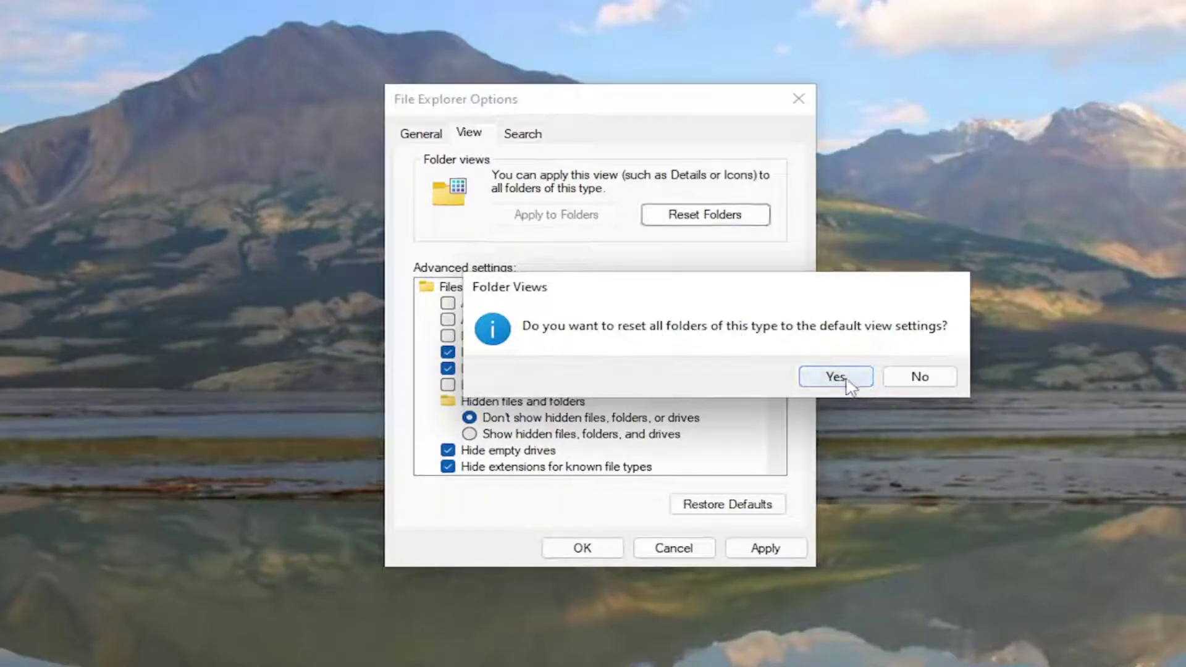
- Restore the default Search settings, apply them, and close File Explorer Options
left_click(525, 137)
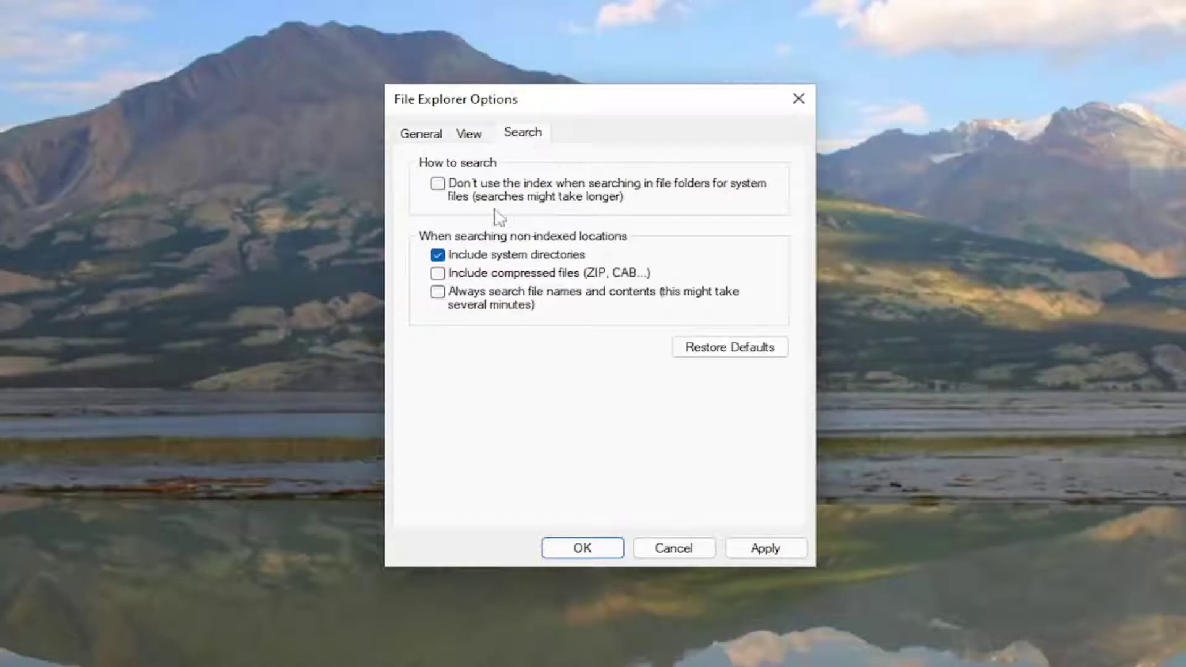
left_click(715, 349)
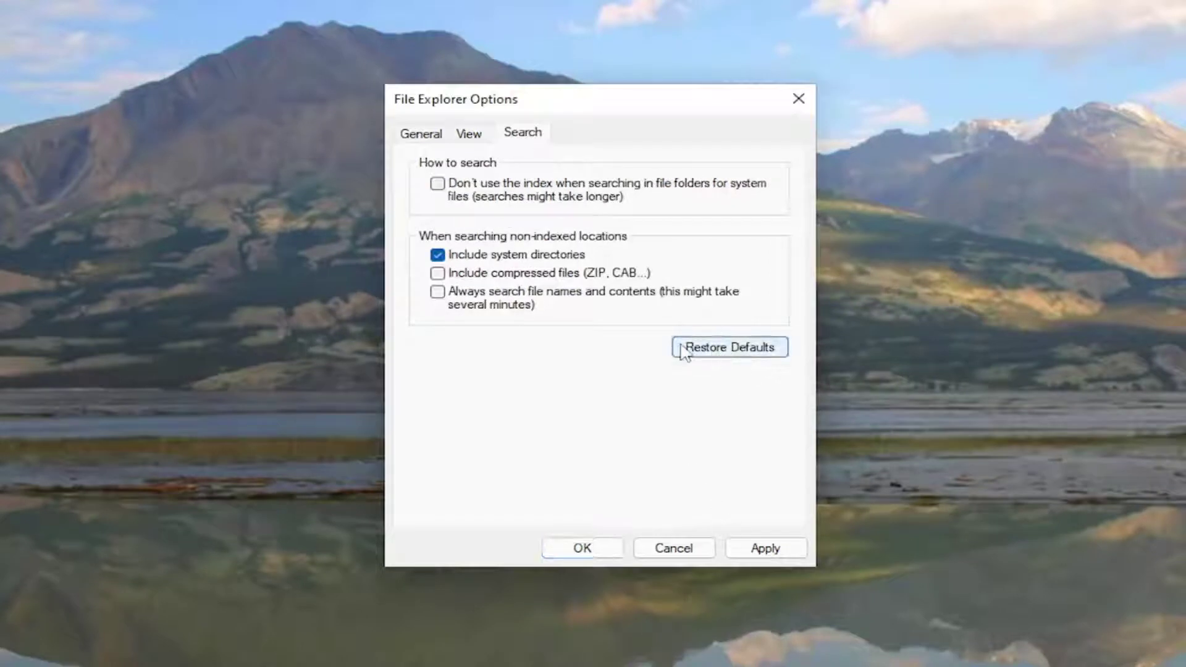
left_click(764, 549)
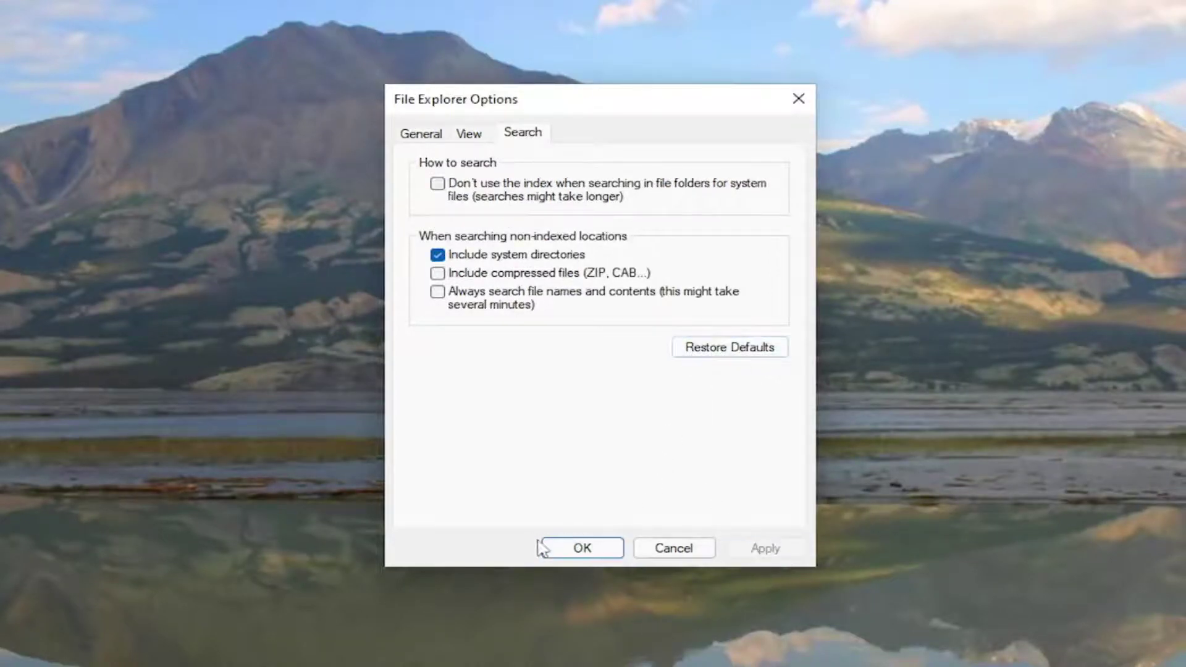
left_click(541, 548)
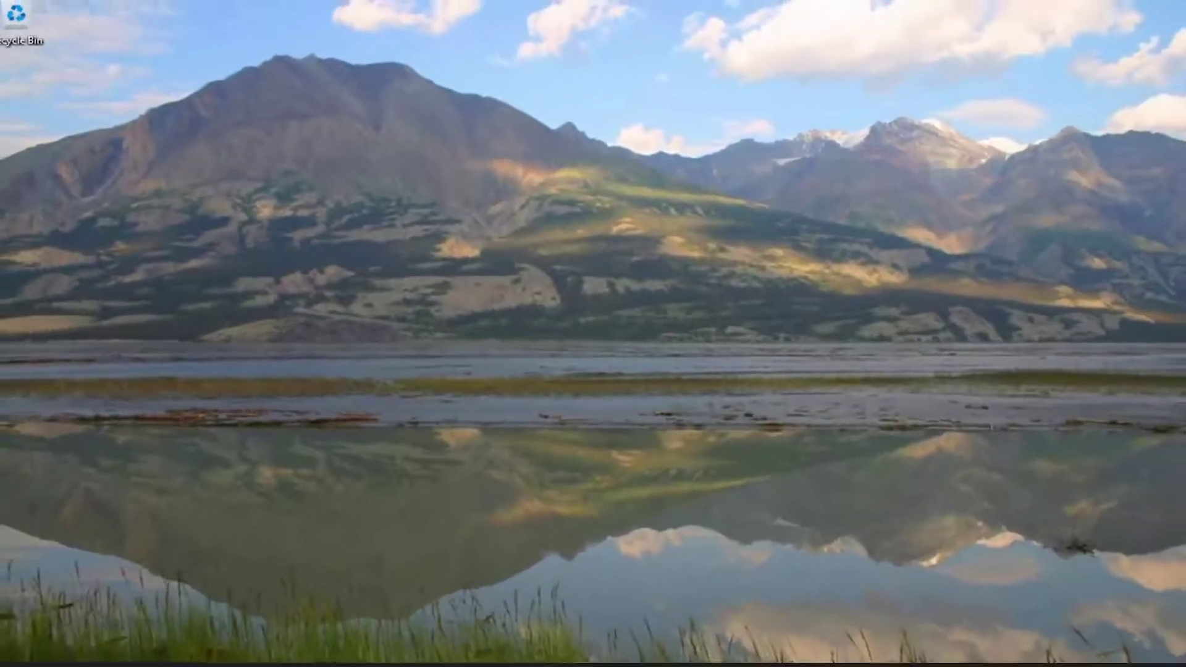
- Launch Command Prompt as administrator from a 'cmd' search, accepting the UAC prompt
left_click(522, 649)
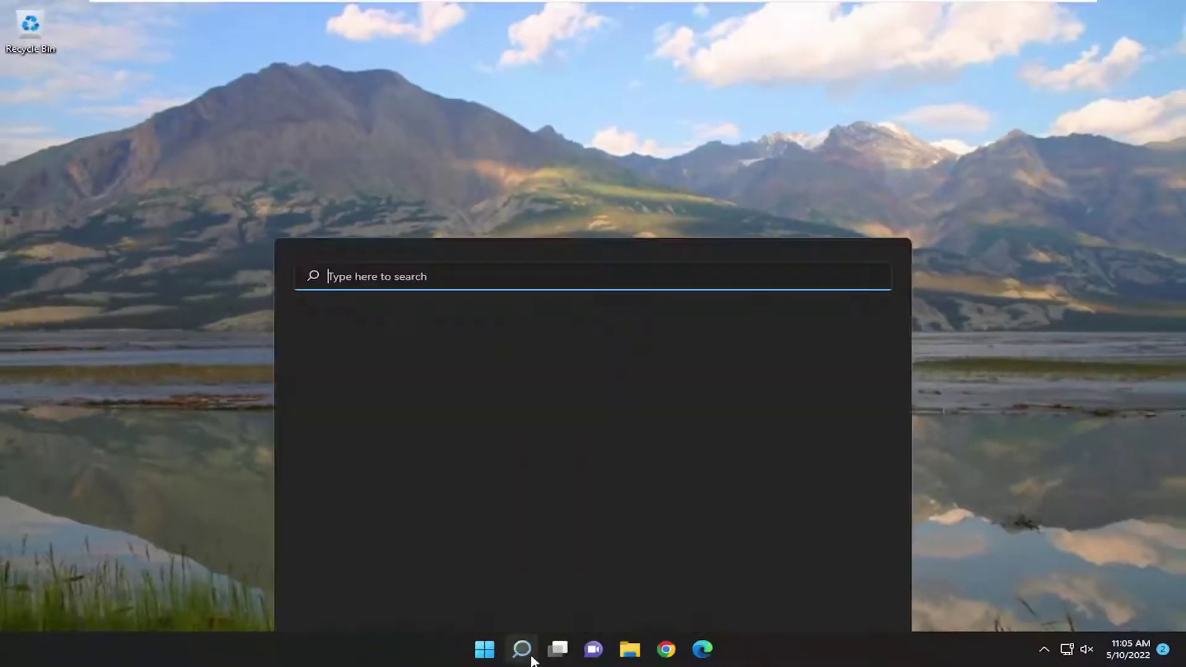
type("cmd")
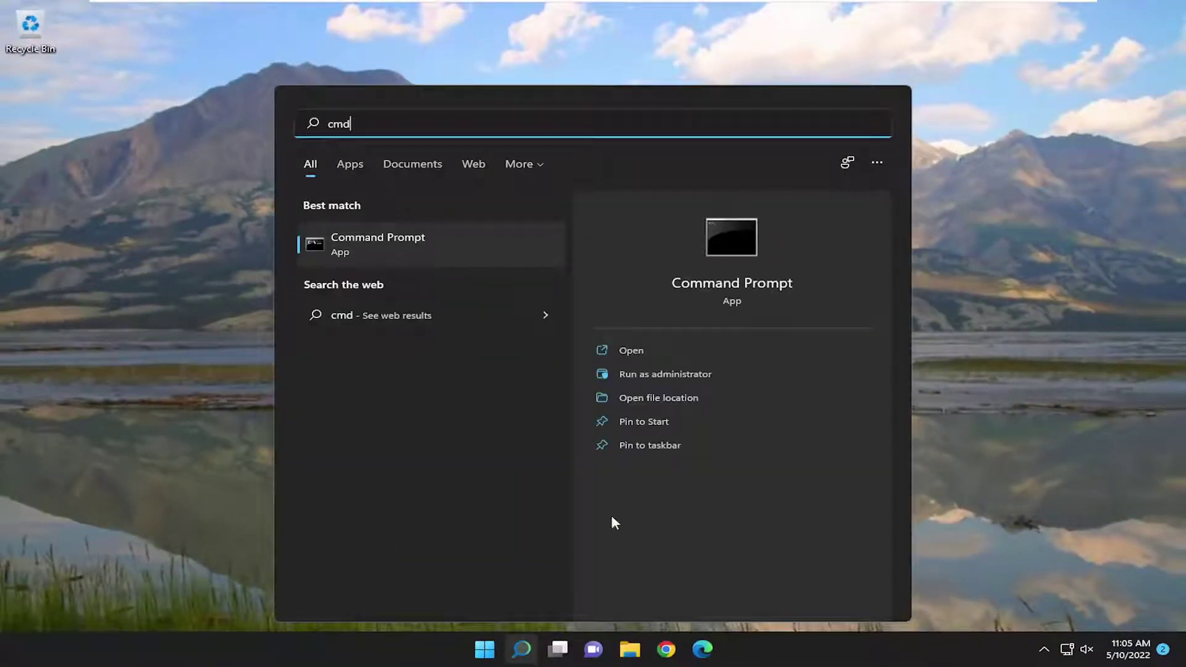
left_click(379, 240)
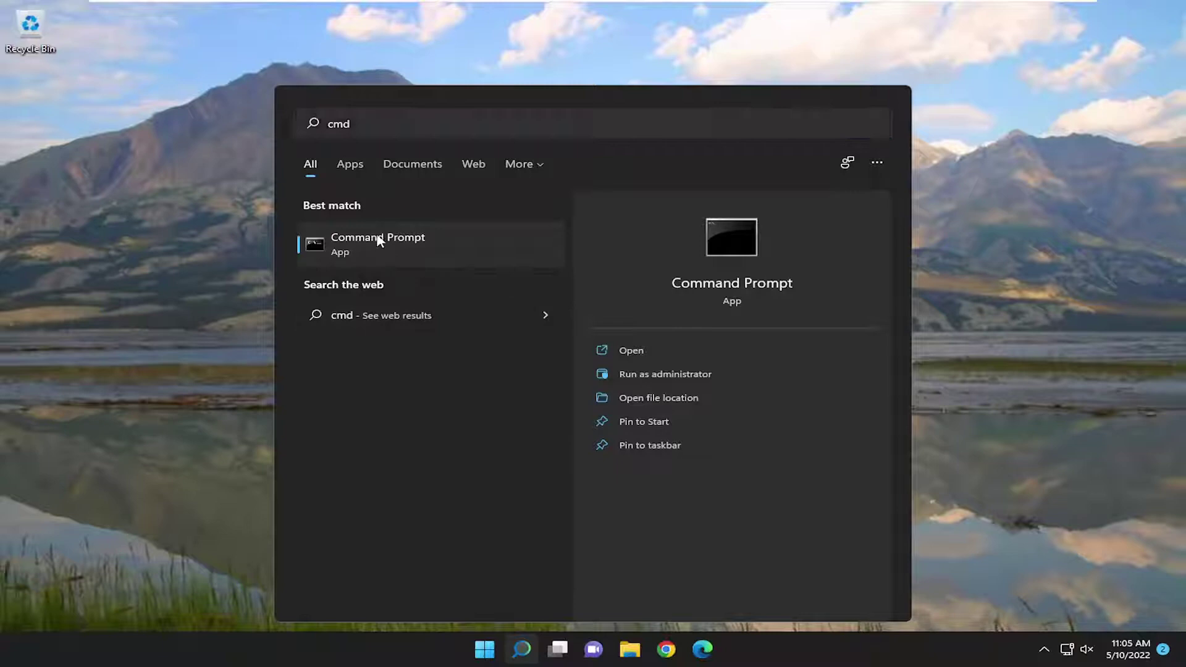
right_click(378, 241)
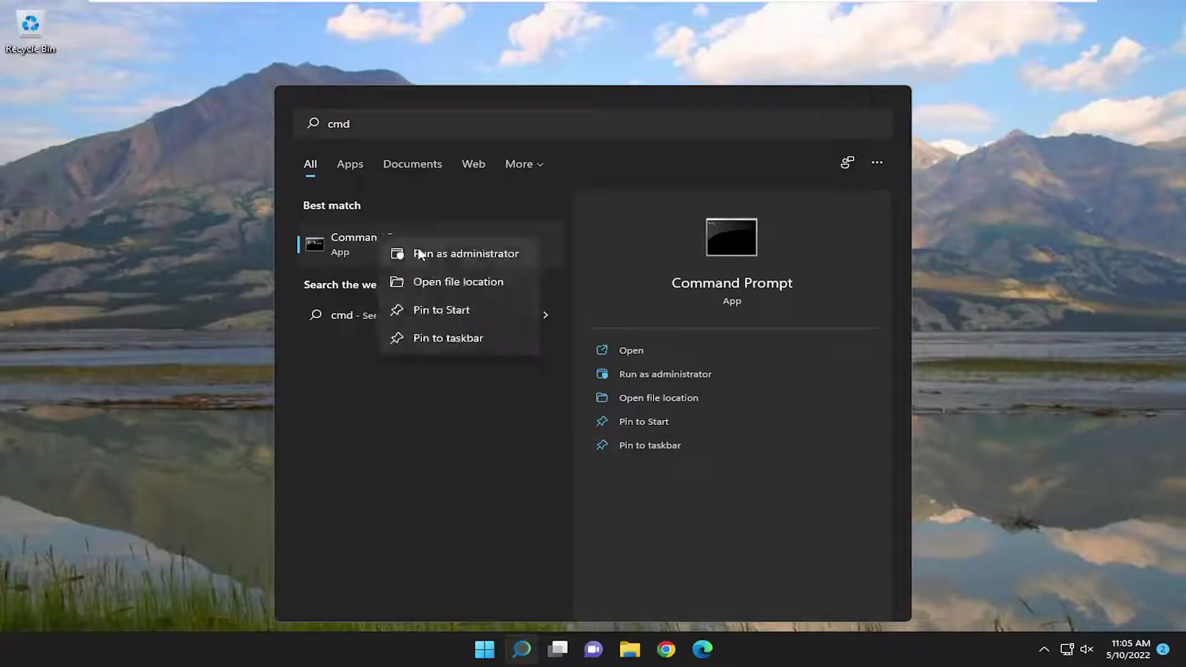
left_click(464, 254)
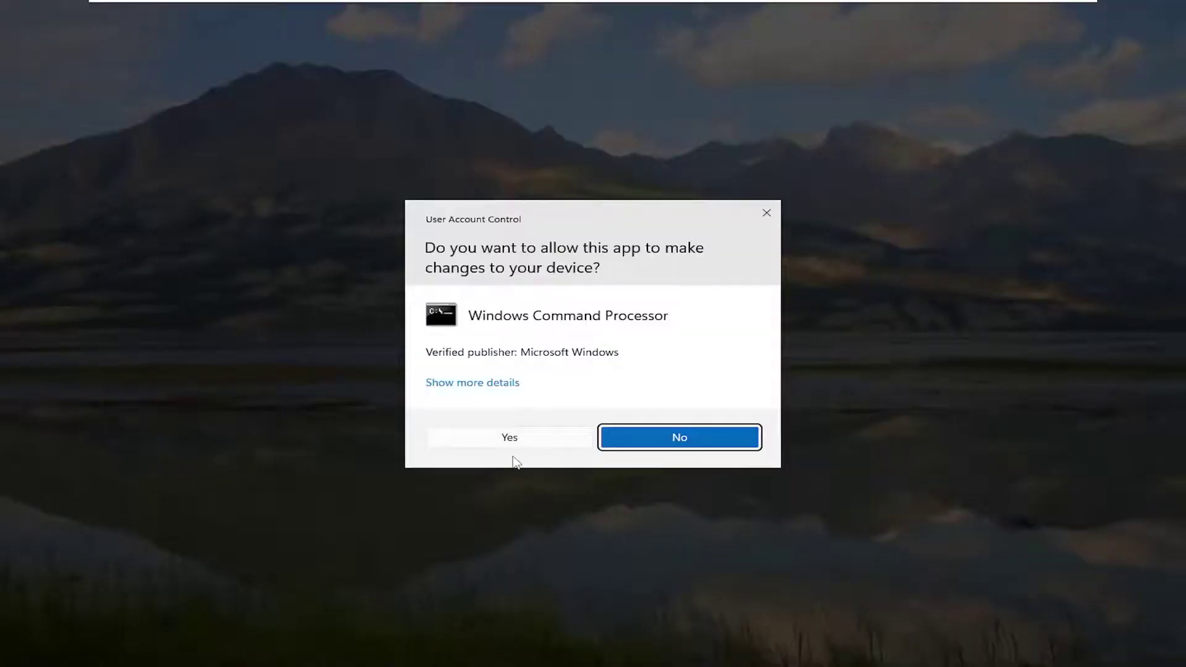
left_click(526, 442)
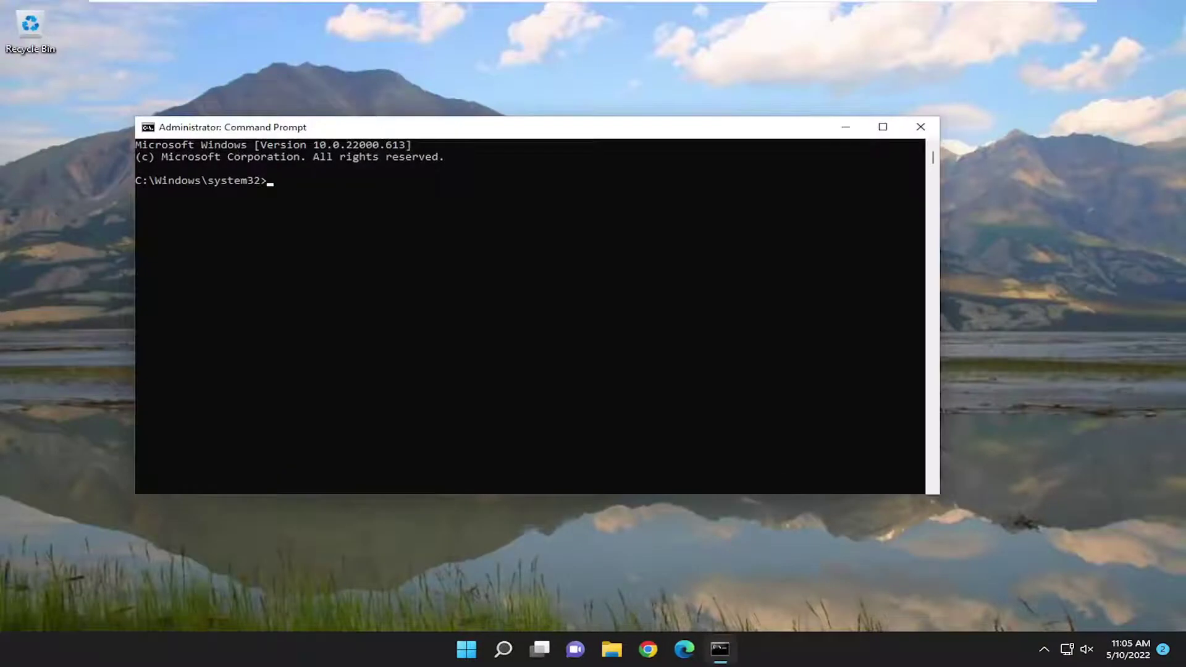
- Run sfc /scannow to start the system file scan
left_click_drag(385, 129, 433, 122)
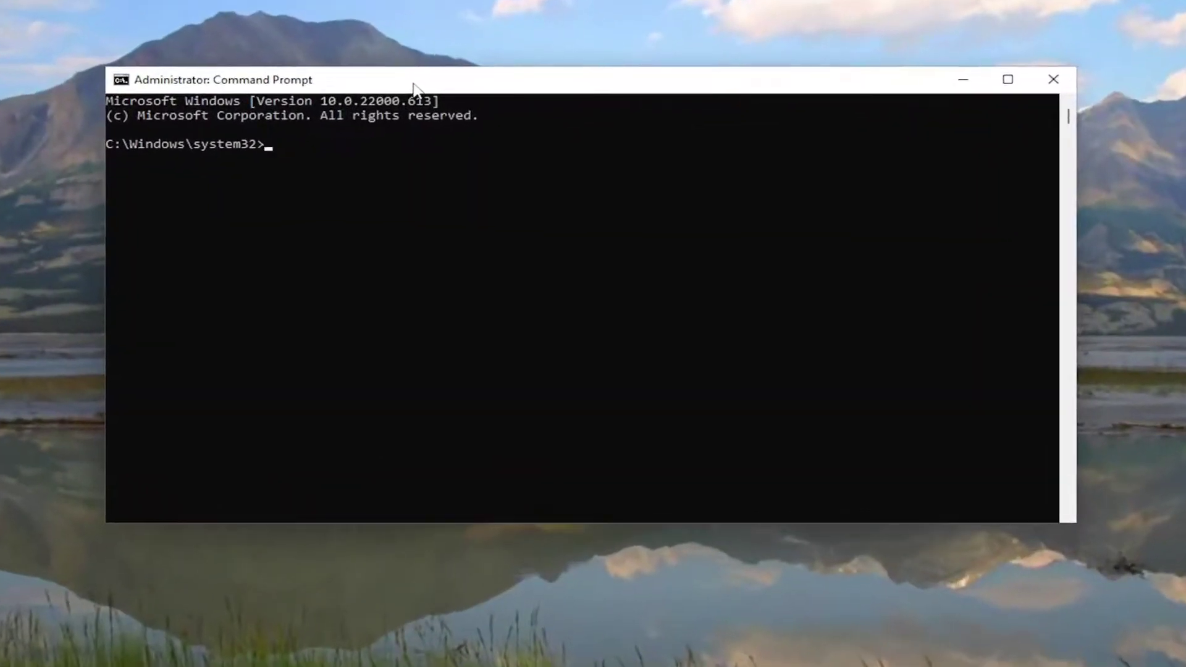
type("sfc")
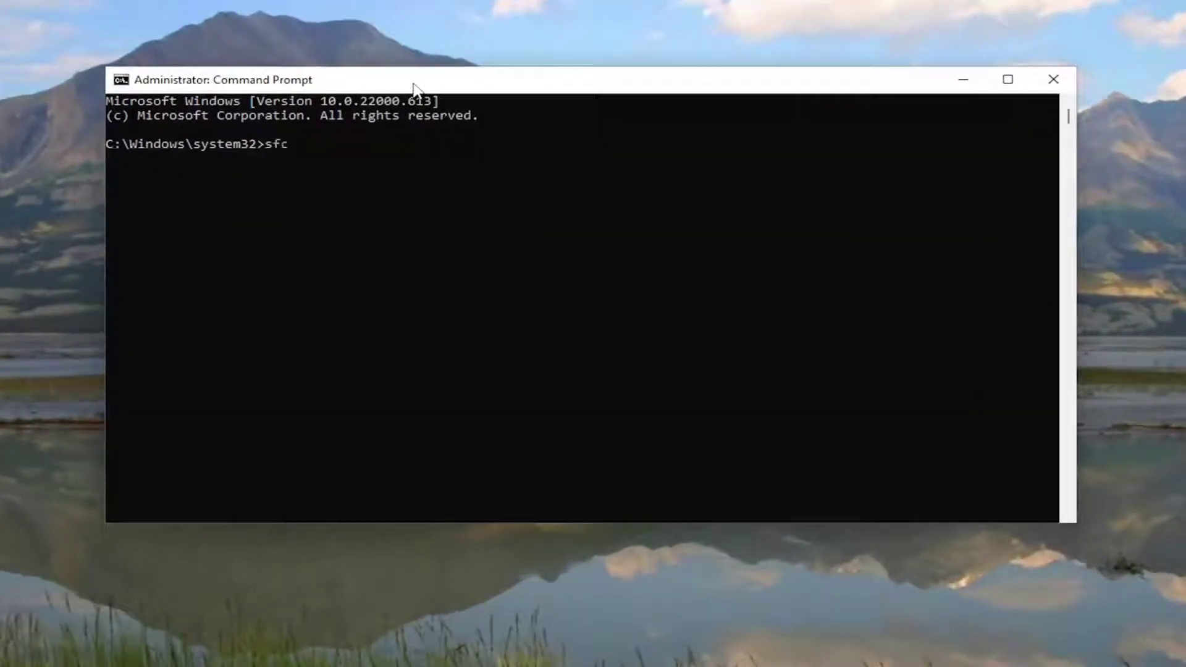
type(" /sc")
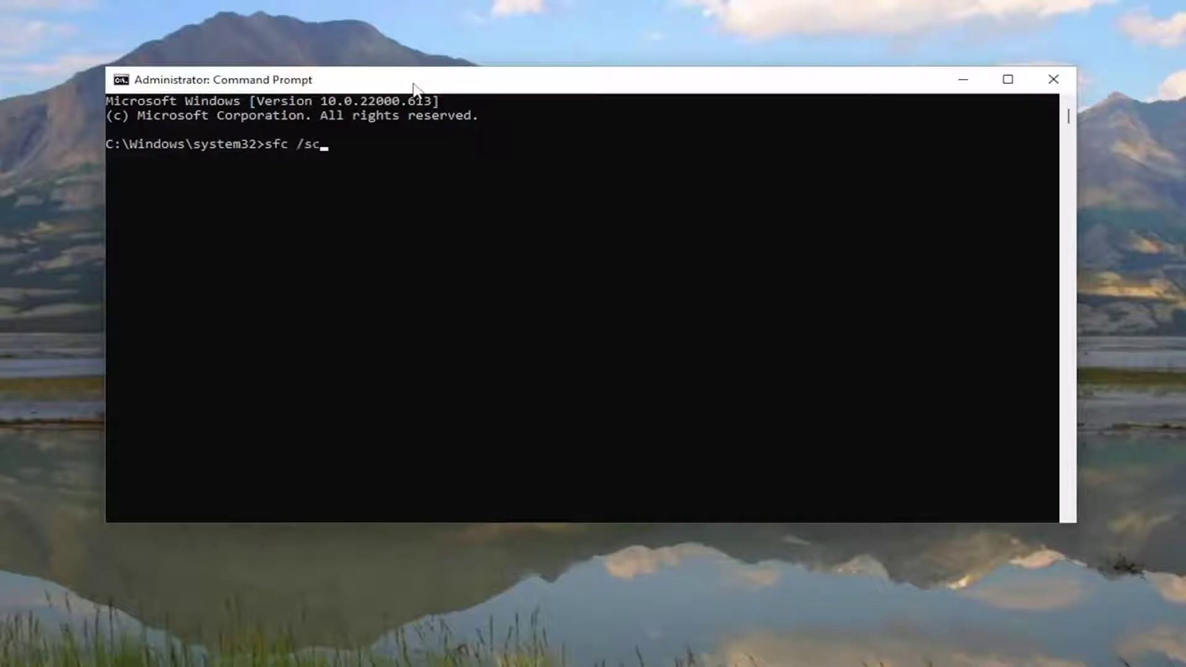
type("annow")
key("Return")
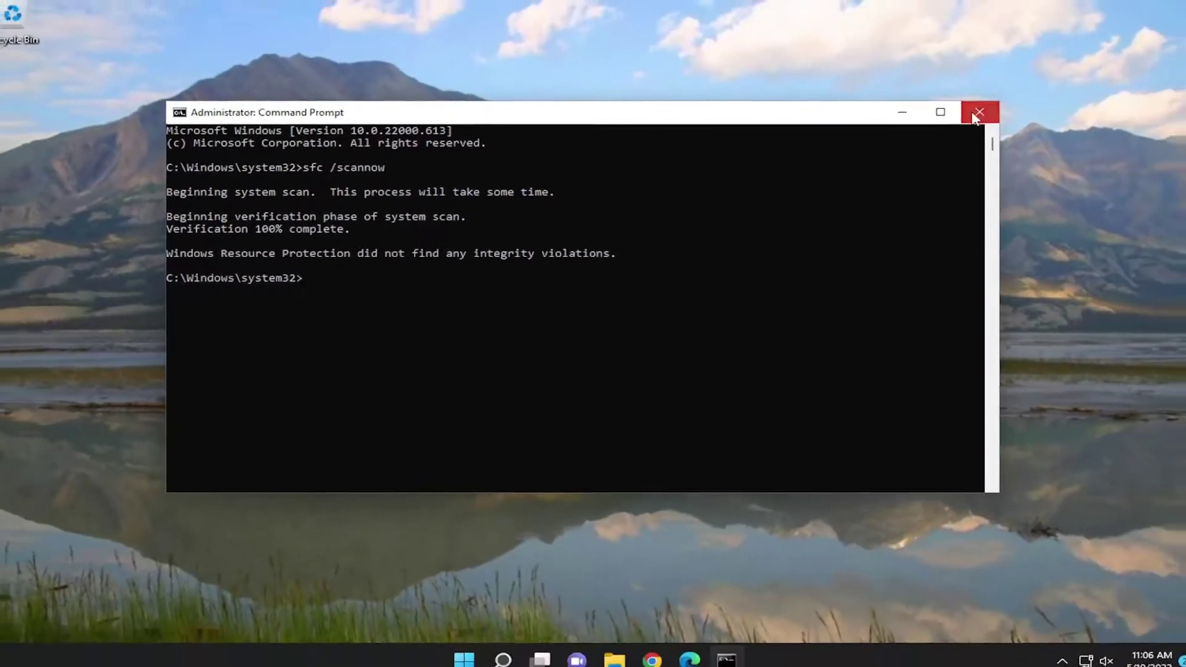
- Close Command Prompt and restart the PC from the Start button's quick menu
left_click(1054, 79)
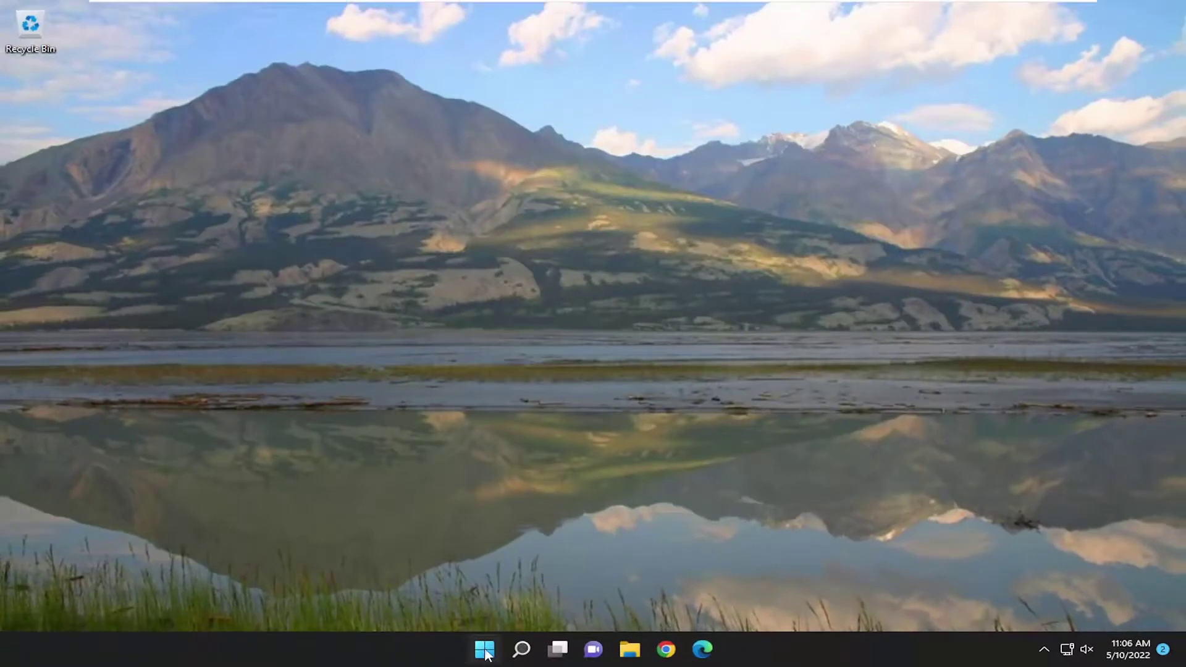
right_click(485, 654)
mouse_move(476, 588)
left_click(590, 614)
- Open File Explorer by searching 'file', check it opens on Quick access, then close it
left_click(522, 650)
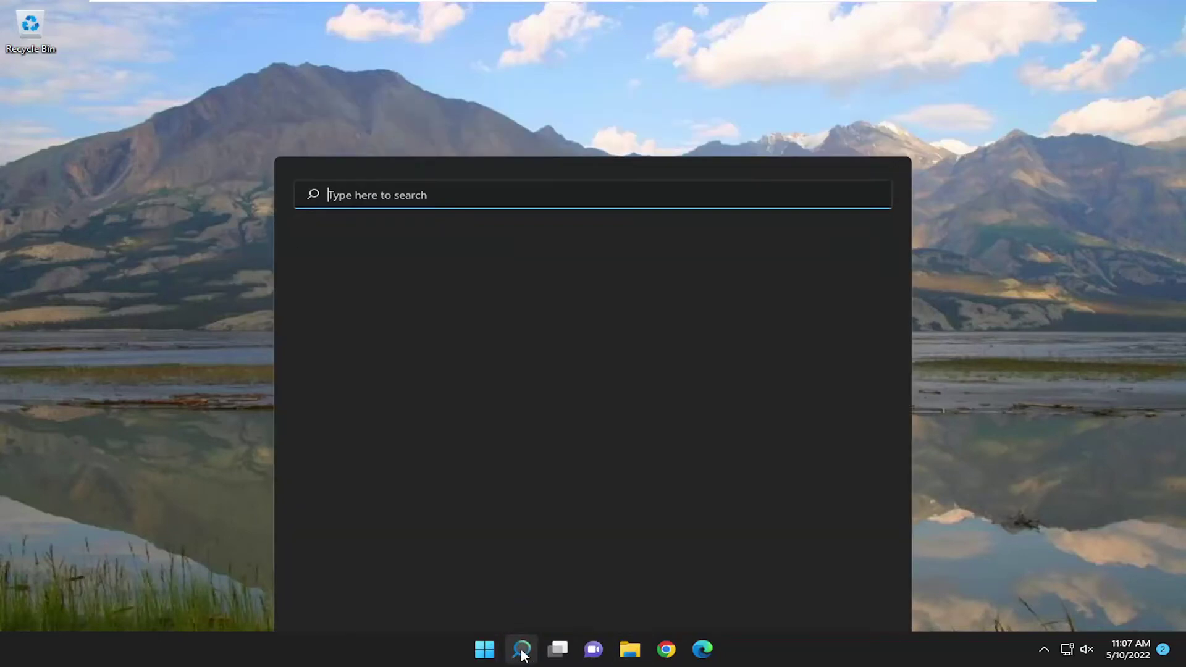
type("file")
key("Return")
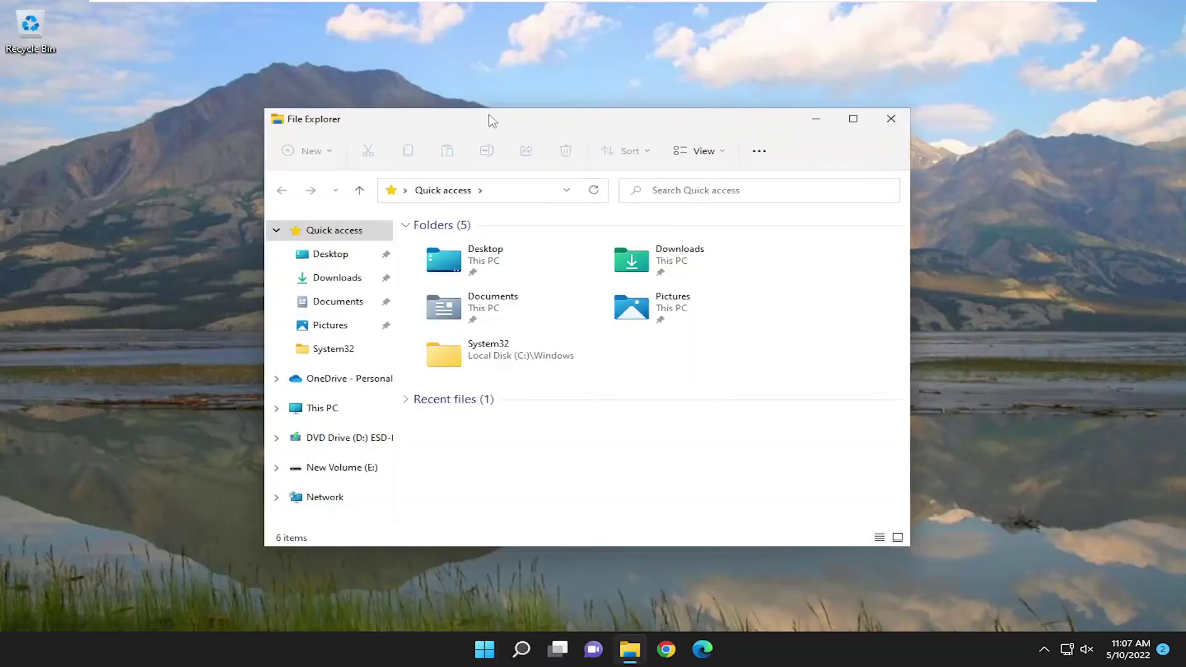
left_click_drag(490, 116, 548, 118)
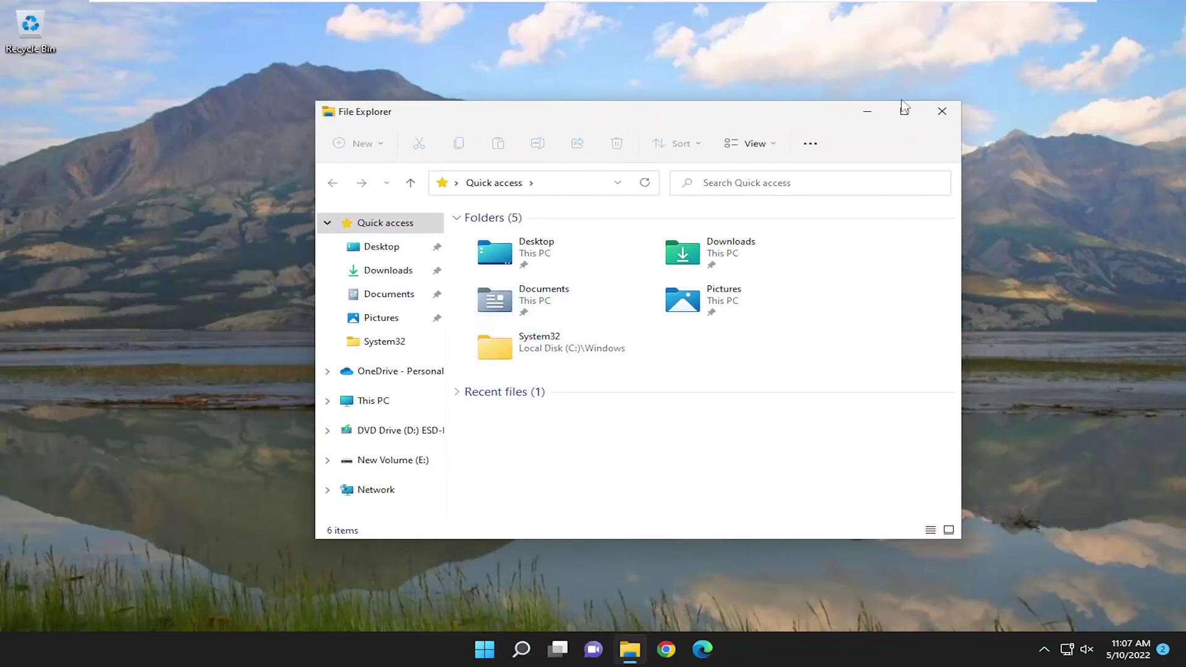
left_click(942, 111)
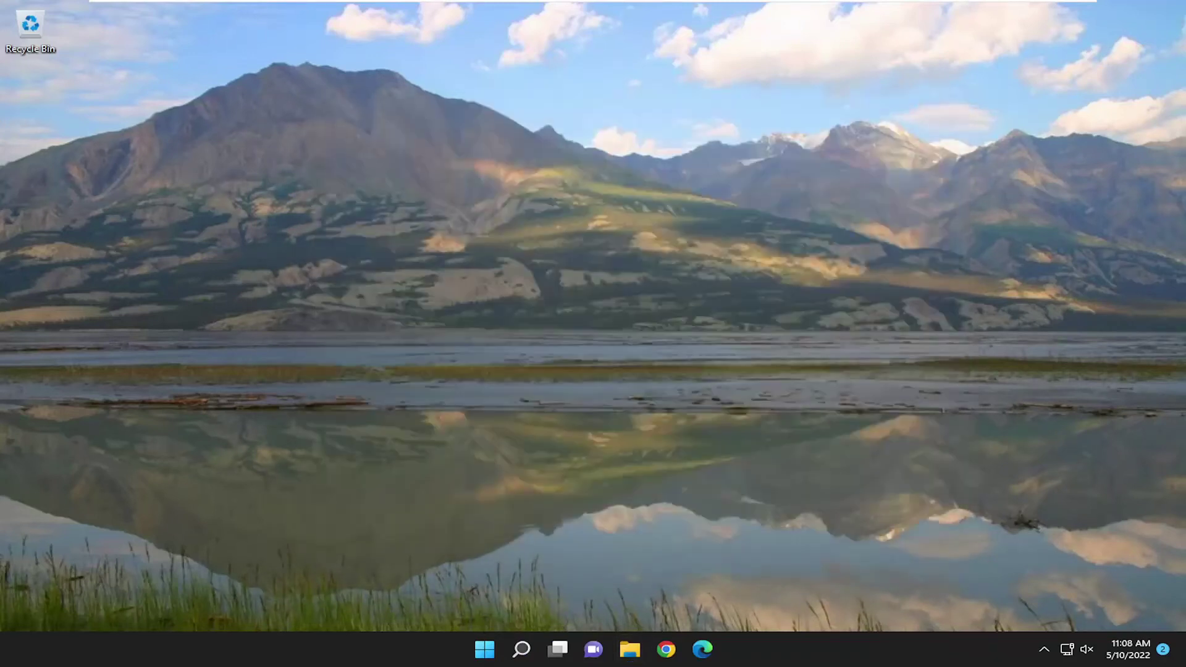